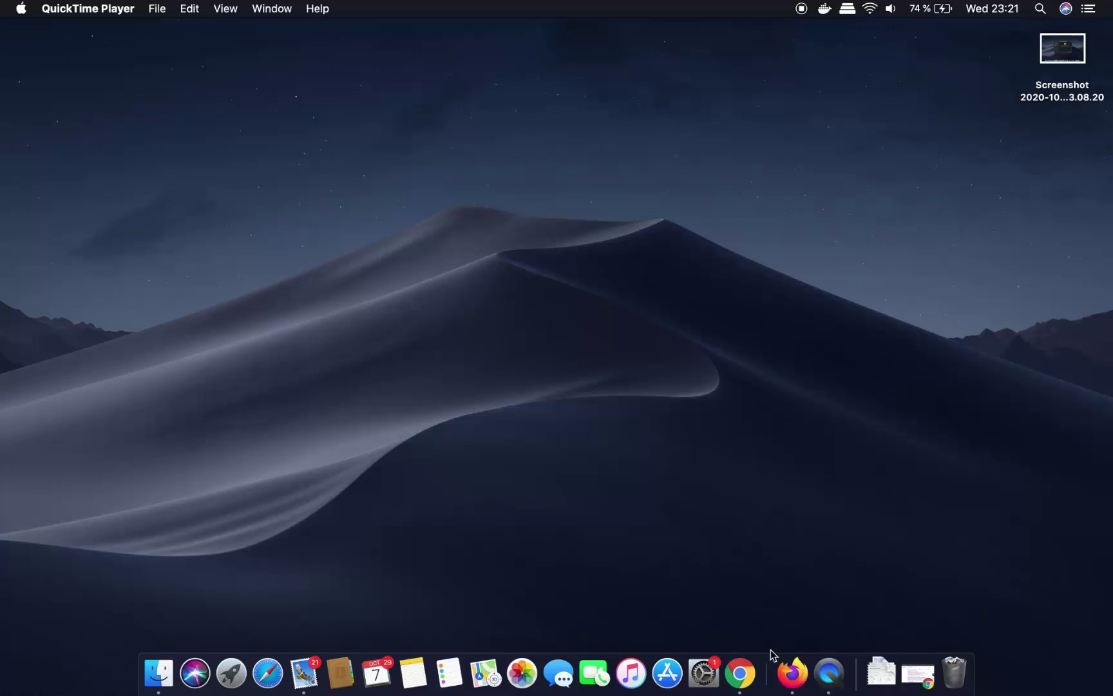
- Return to Chrome's 'microsoft teams' results and open the 'Chat, Meetings, Calling, Collaboration | Microsoft Teams' page
left_click(917, 674)
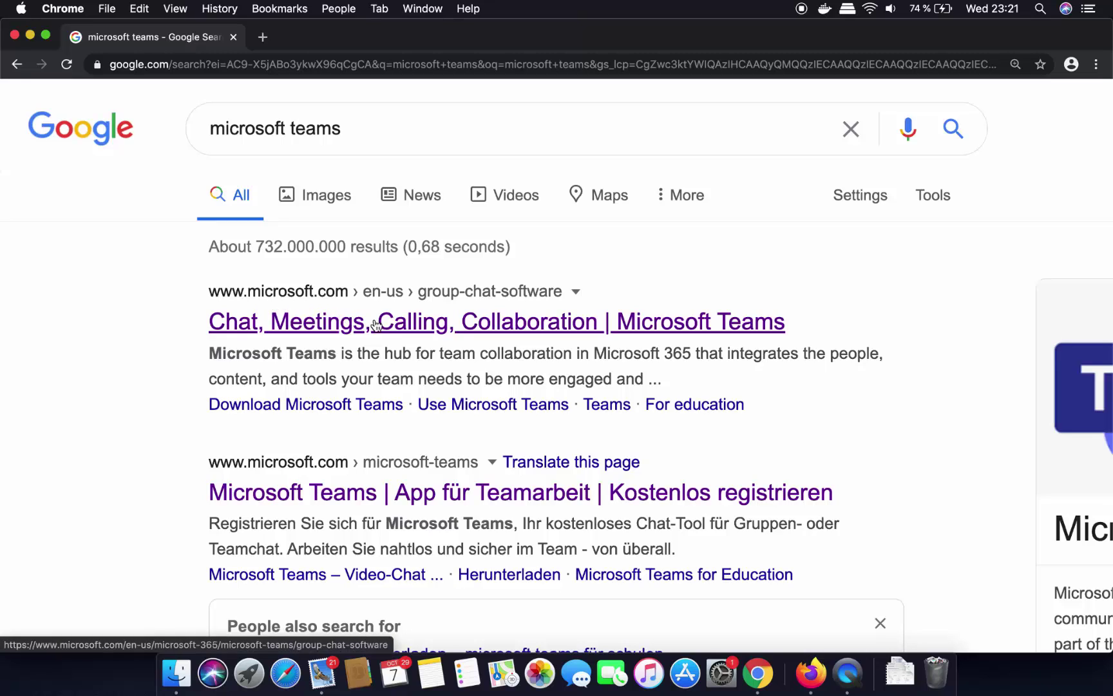
left_click(401, 329)
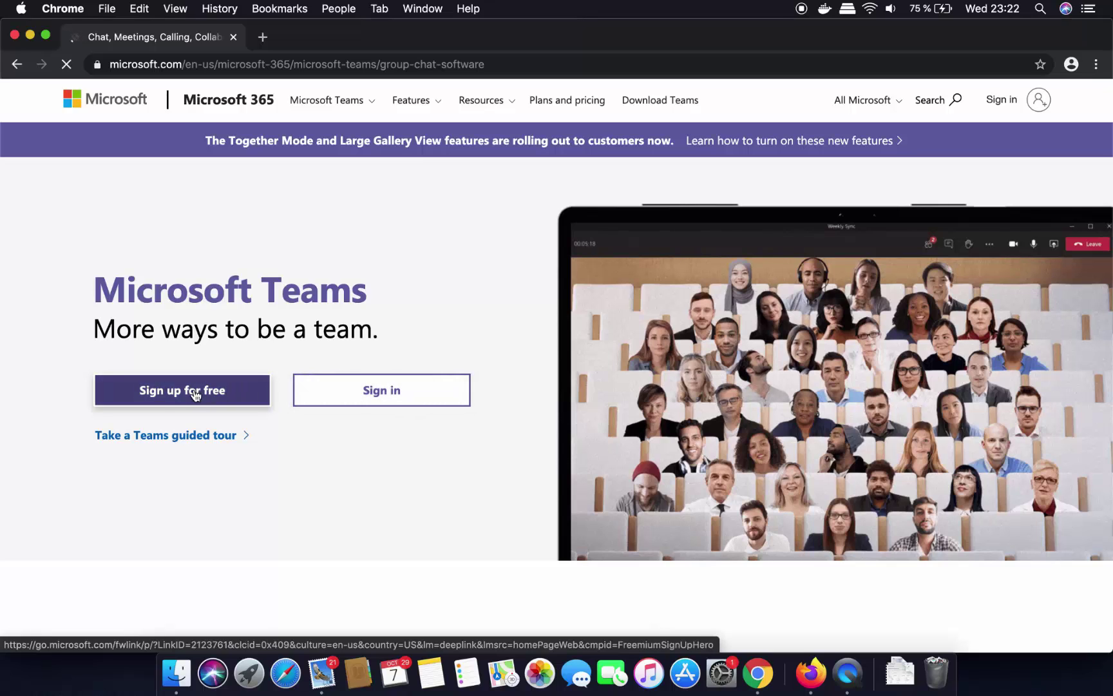
- Start a free Teams sign-up by pasting the account email address and continuing
left_click(184, 394)
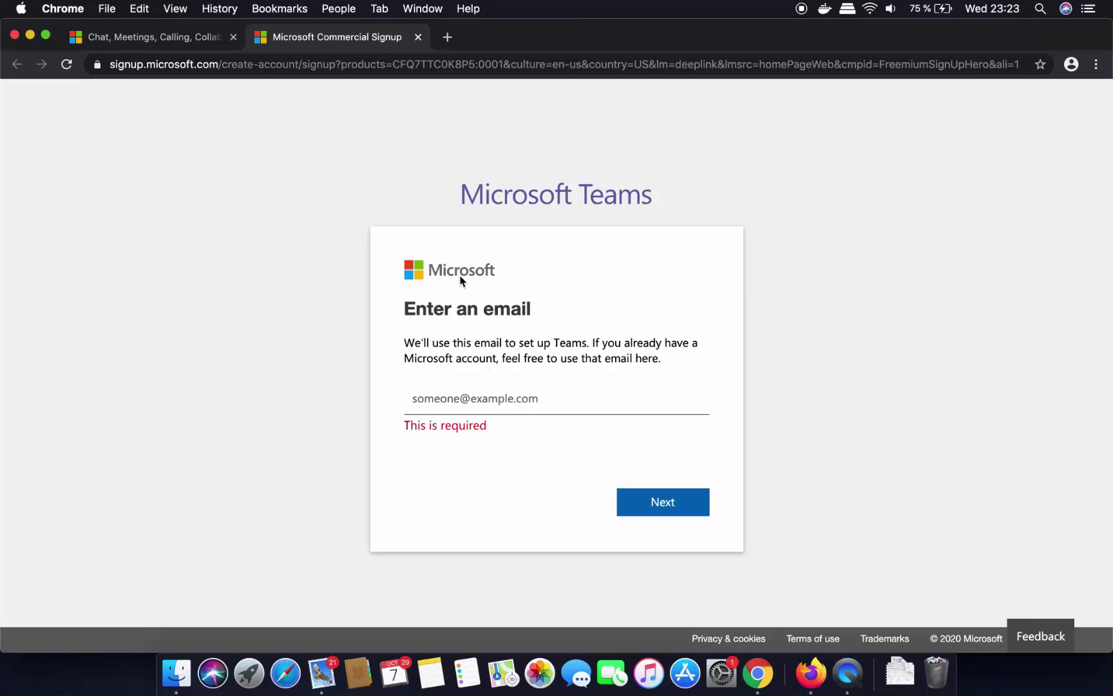
left_click(427, 397)
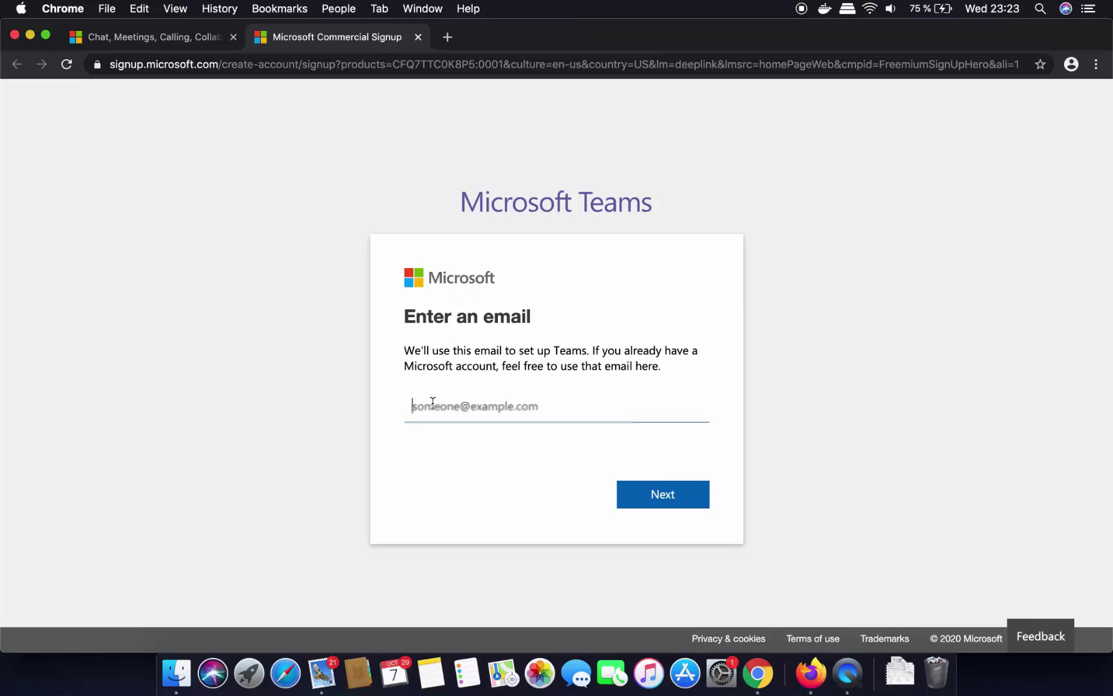
key("super+v")
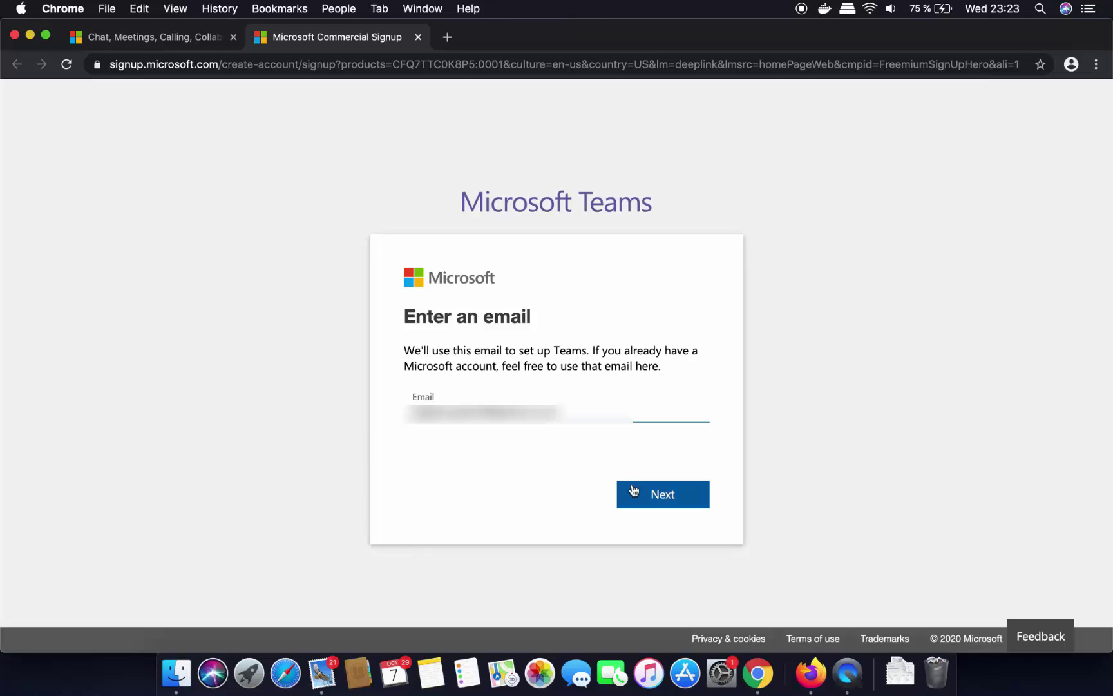
left_click(656, 494)
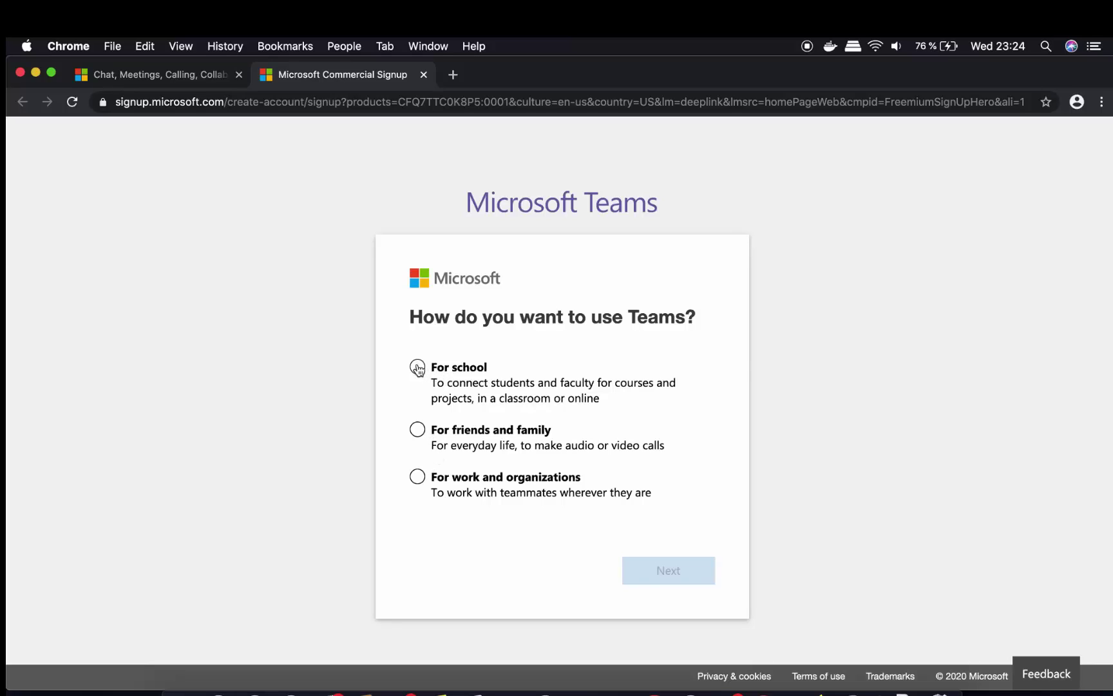
- Choose Teams for work and organizations, sign in with the account password, and stay signed in
left_click(420, 477)
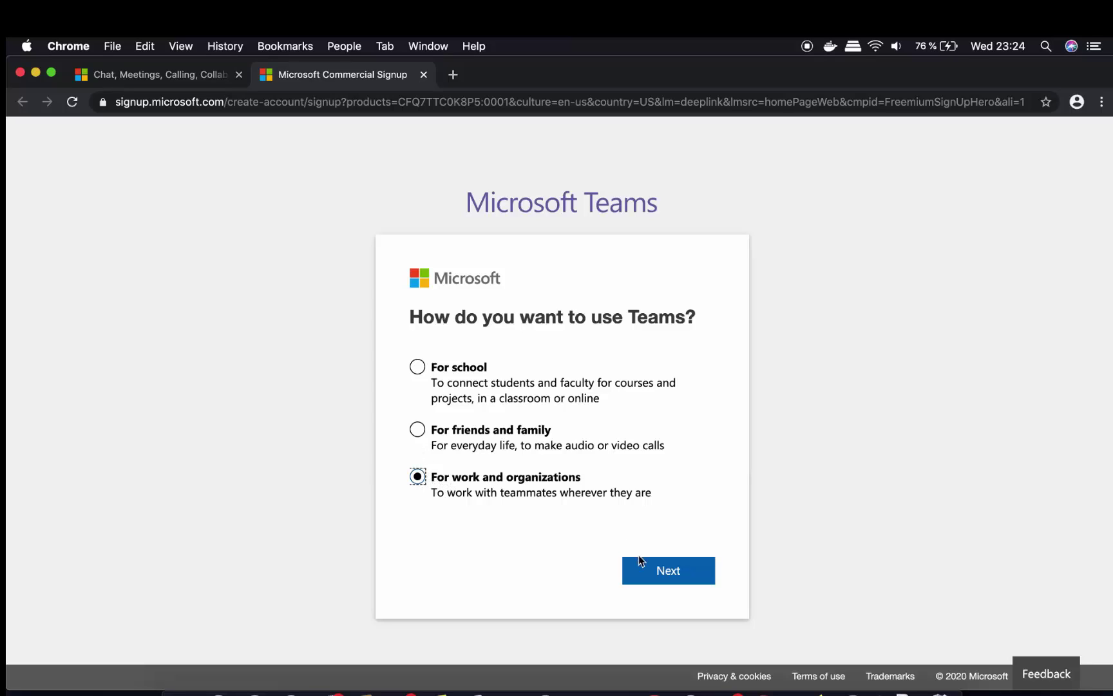
left_click(646, 575)
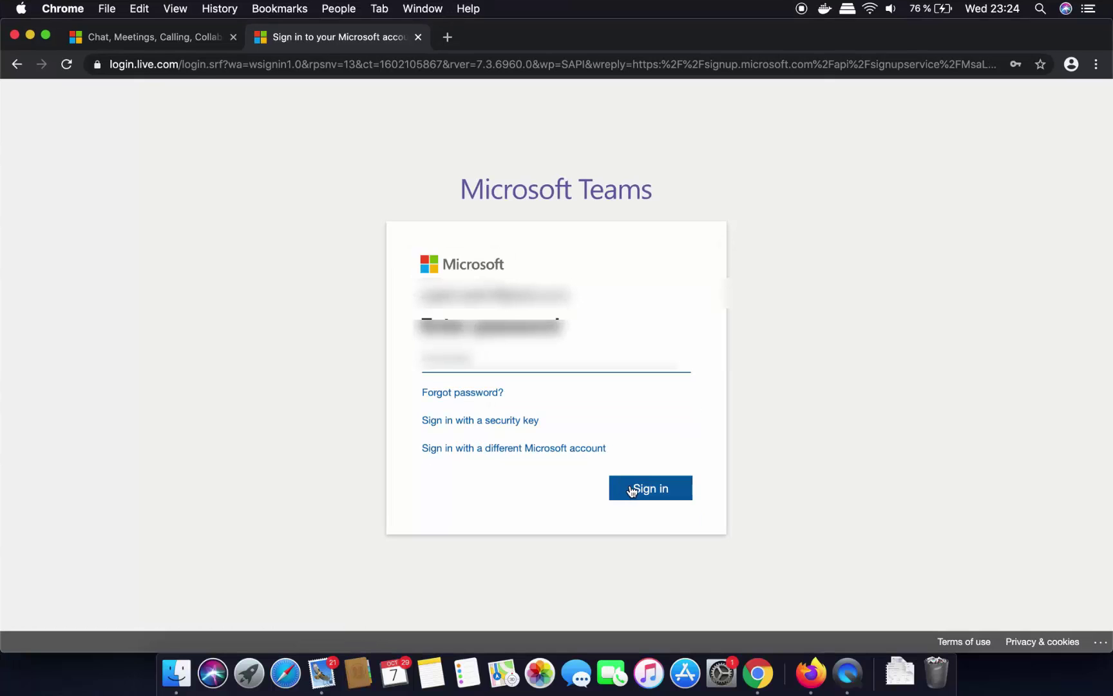
type("•••••••••")
left_click(634, 527)
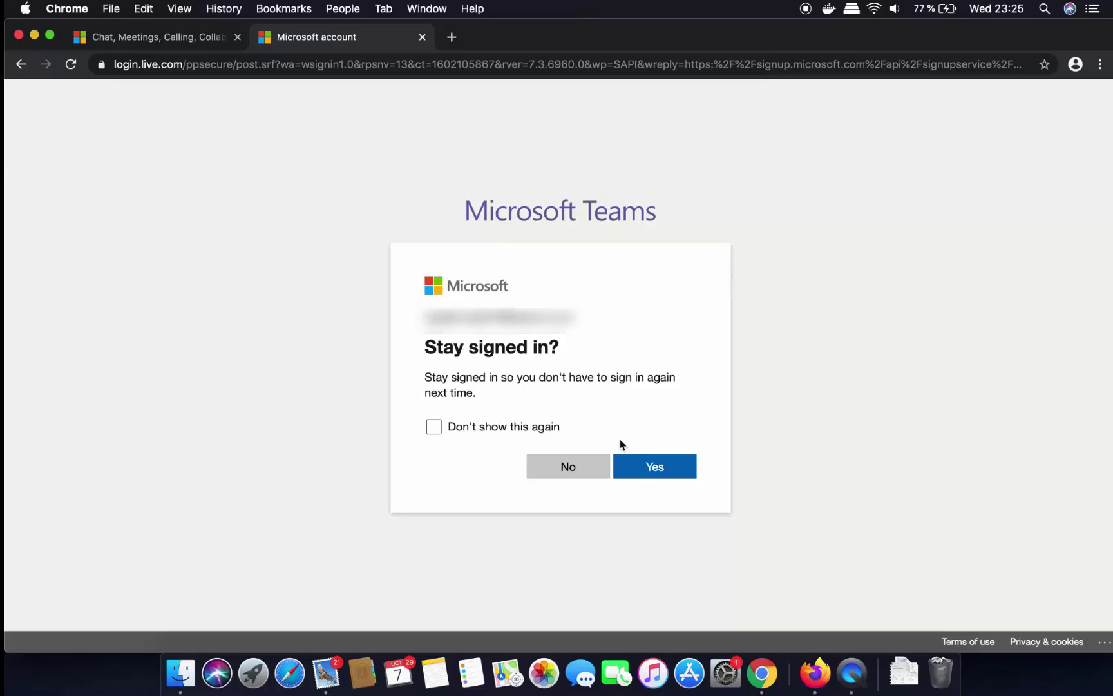
left_click(652, 474)
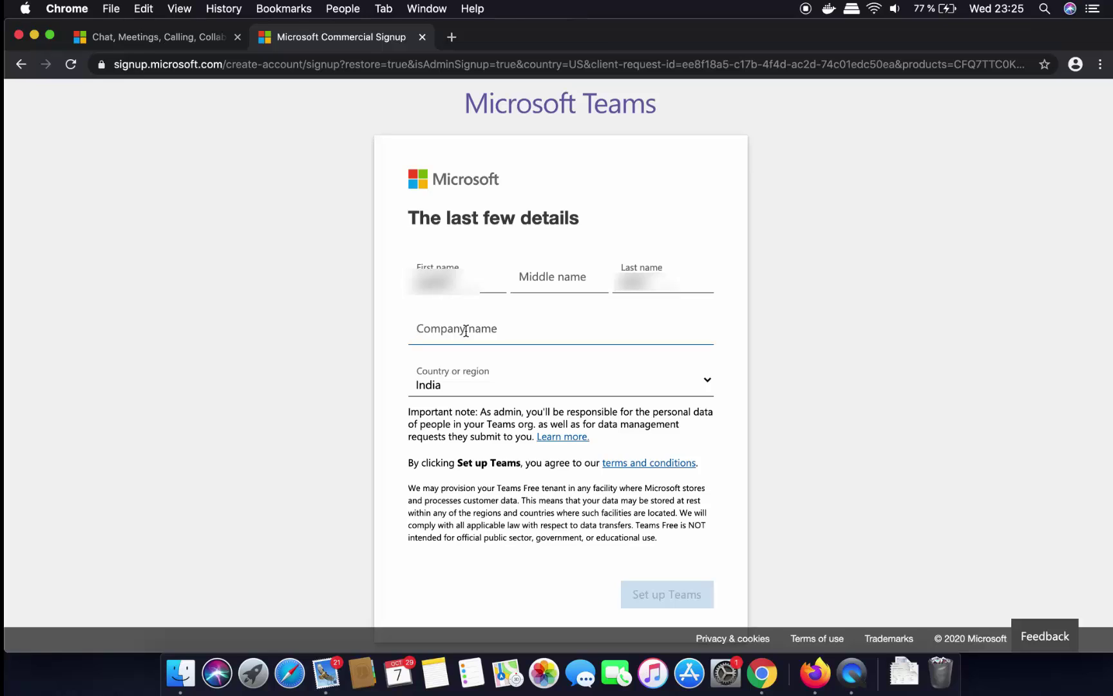
- Enter 'codebind' as the company name and set up Teams
type("codebind")
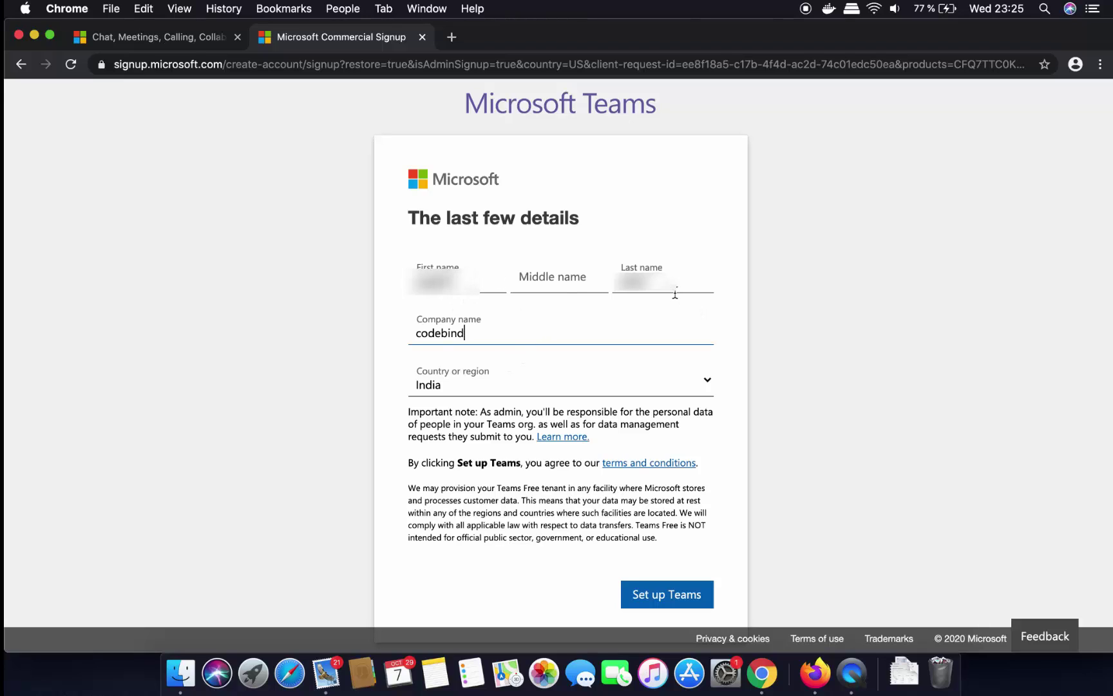
left_click(652, 600)
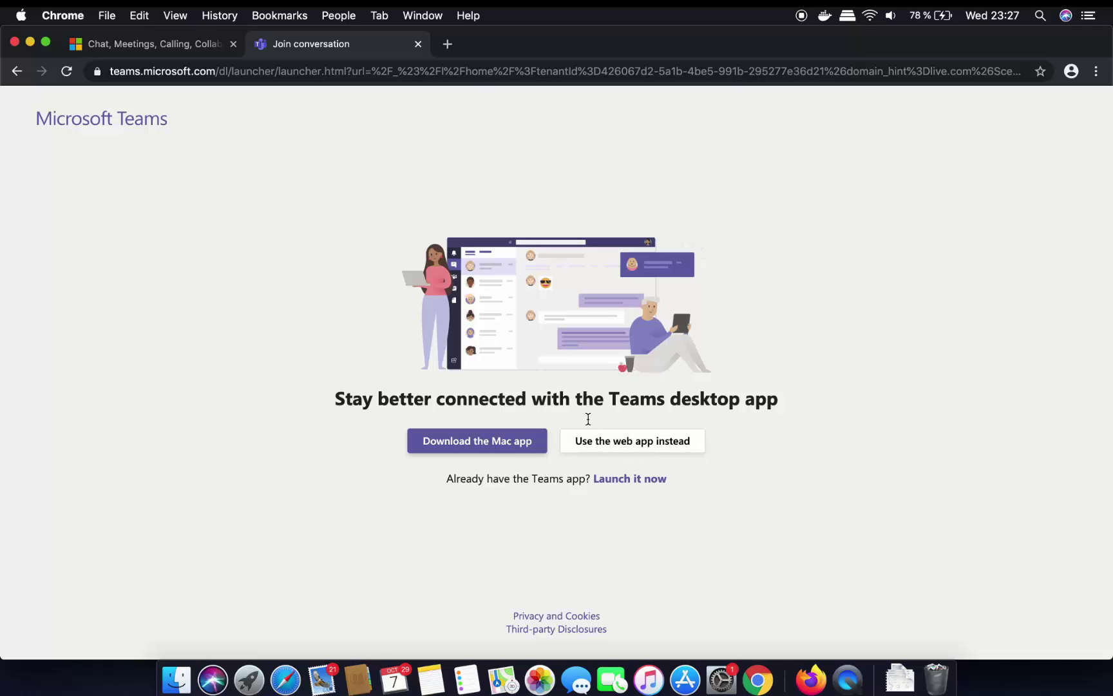
- Download the Teams Mac app package and open the downloaded .pkg in the installer
left_click(485, 448)
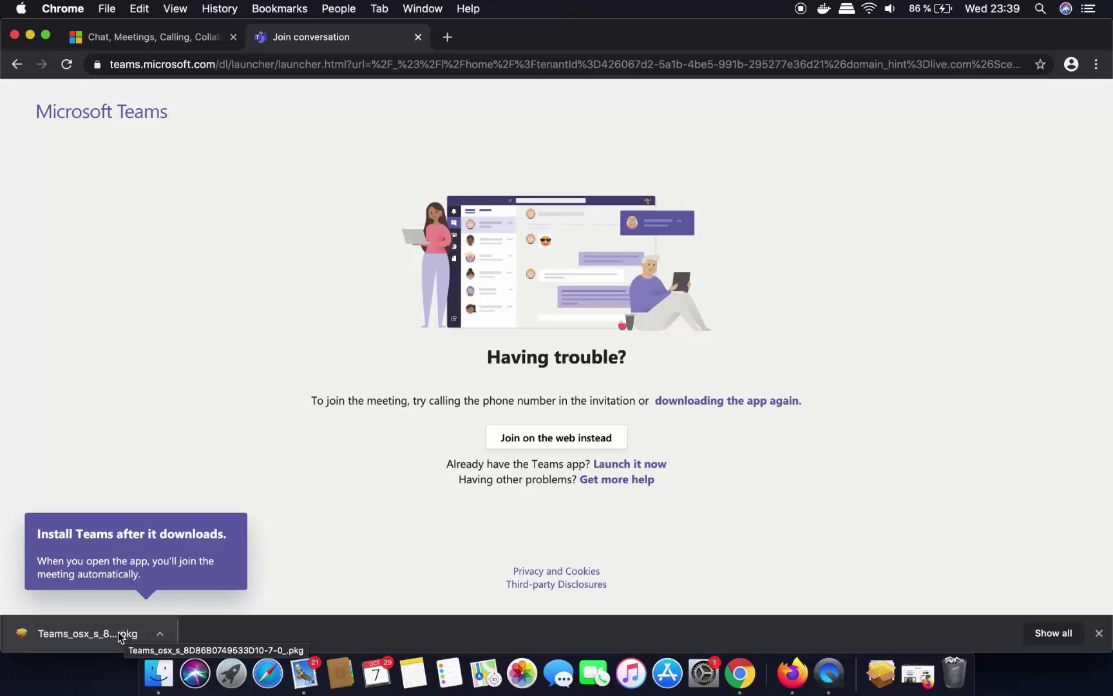
left_click(86, 635)
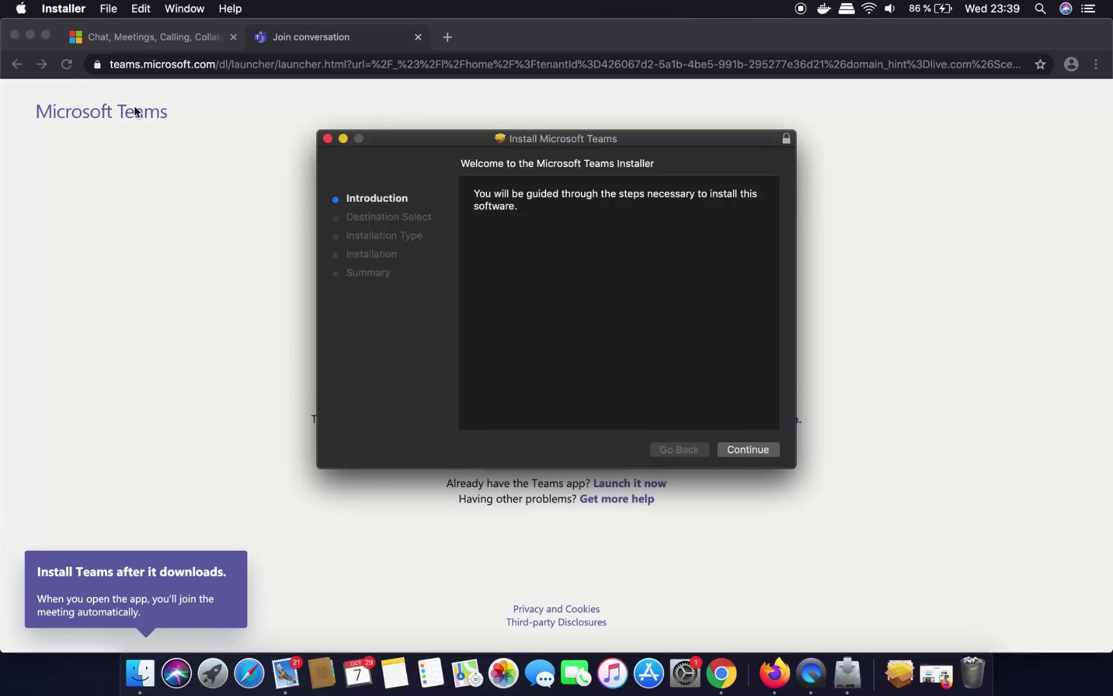
- Minimize Chrome and install Teams on Macintosh HD, authorizing with the Mac password
left_click(29, 35)
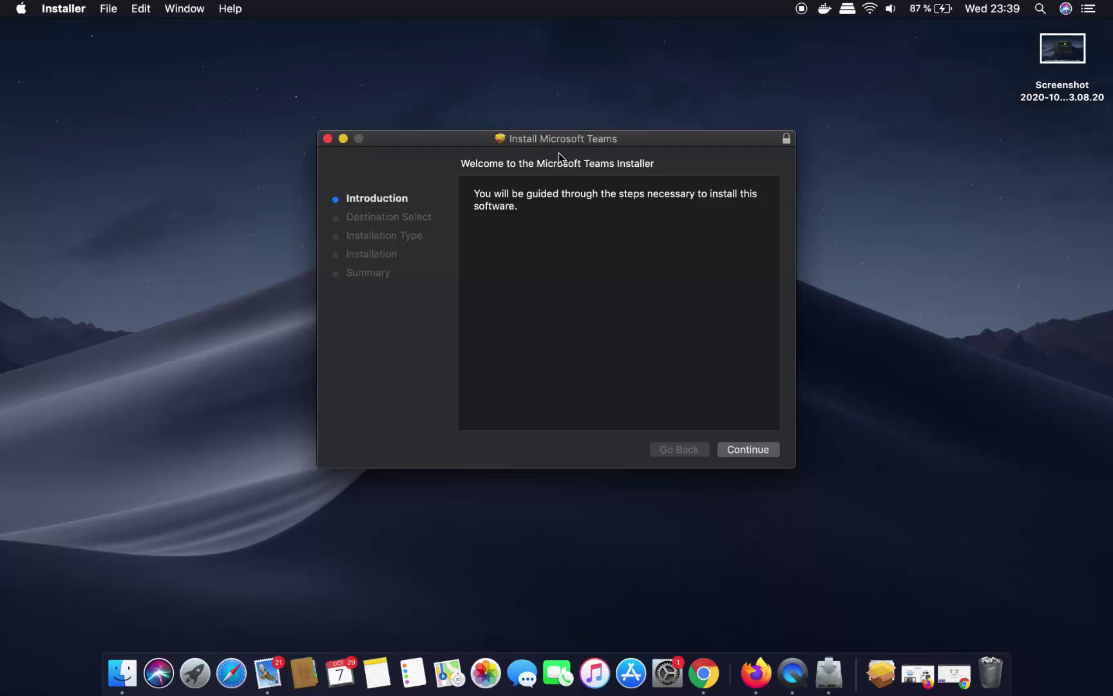
left_click(736, 450)
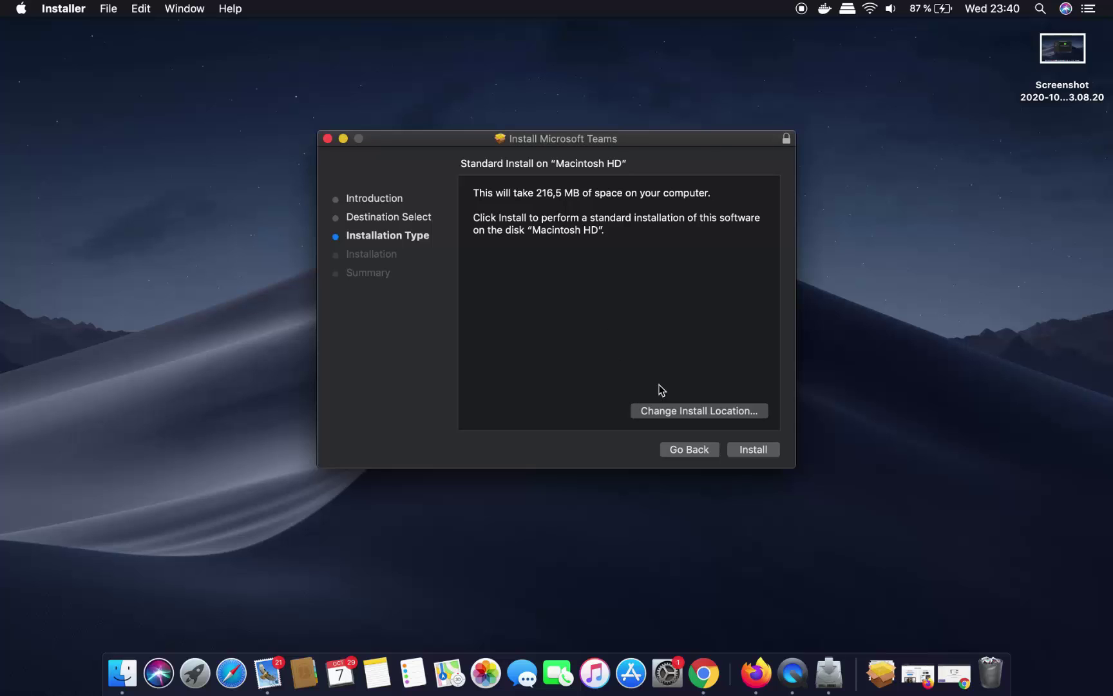
left_click(753, 451)
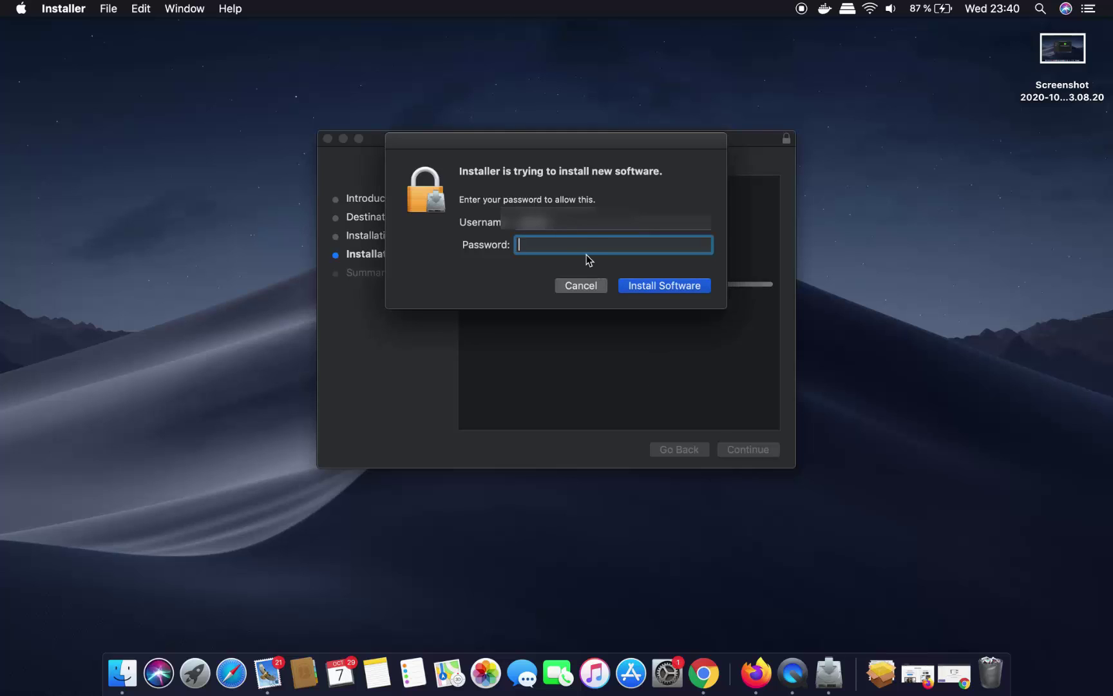
type("••••••")
left_click(664, 287)
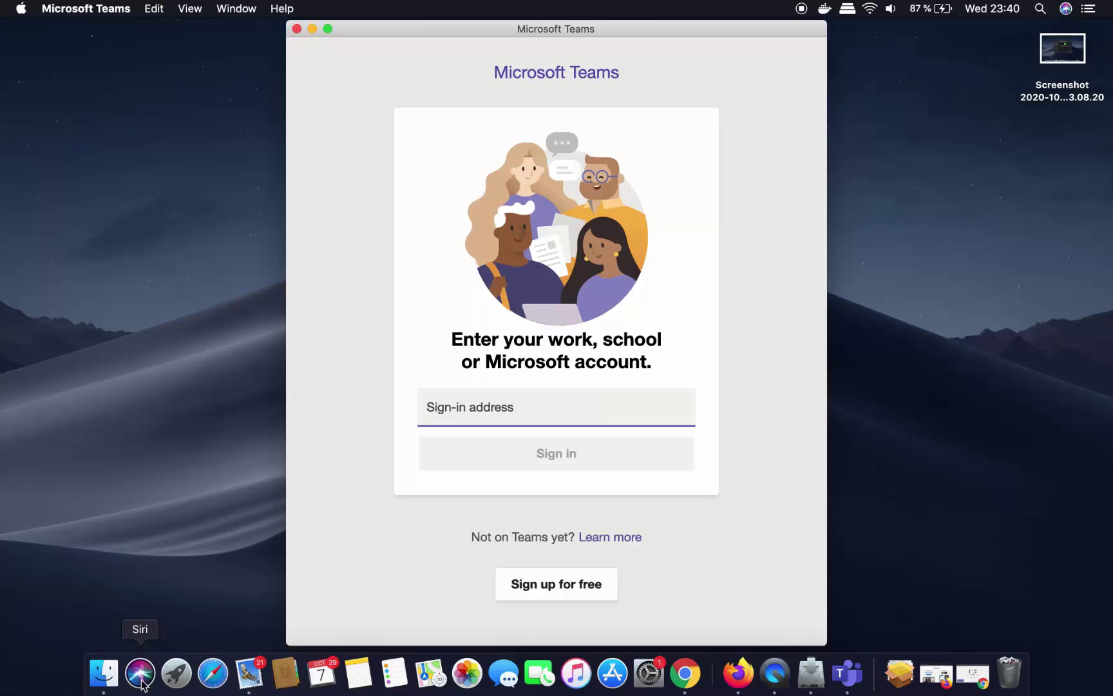
- Launch Teams from the app list and sign in with the work account email and password
left_click(177, 673)
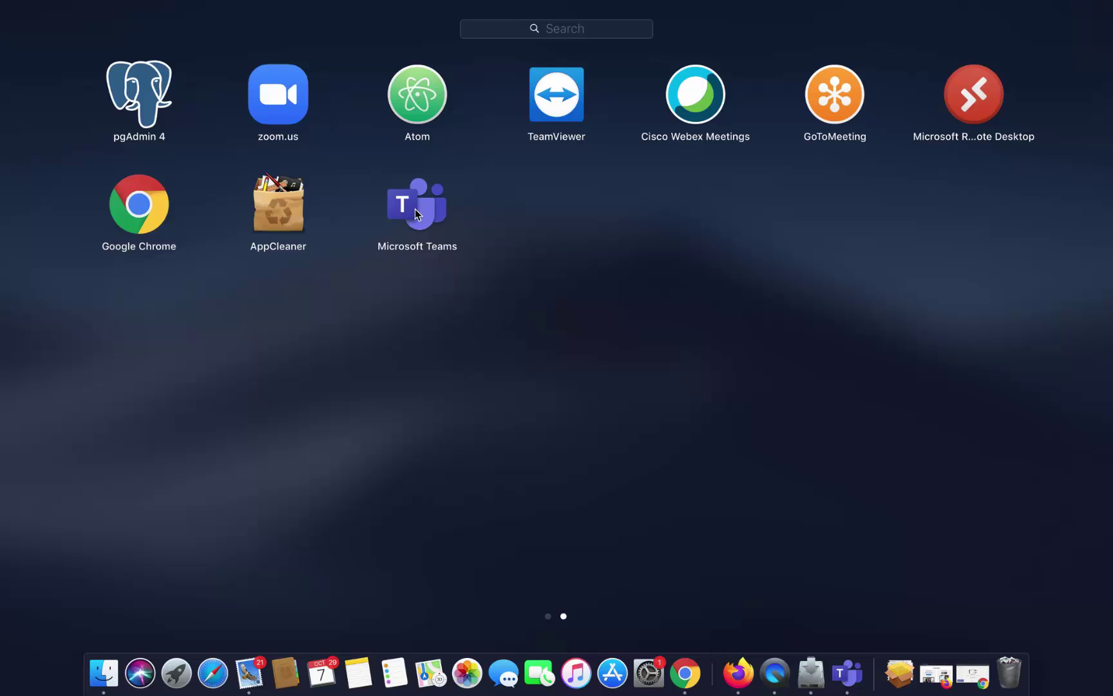
left_click(508, 414)
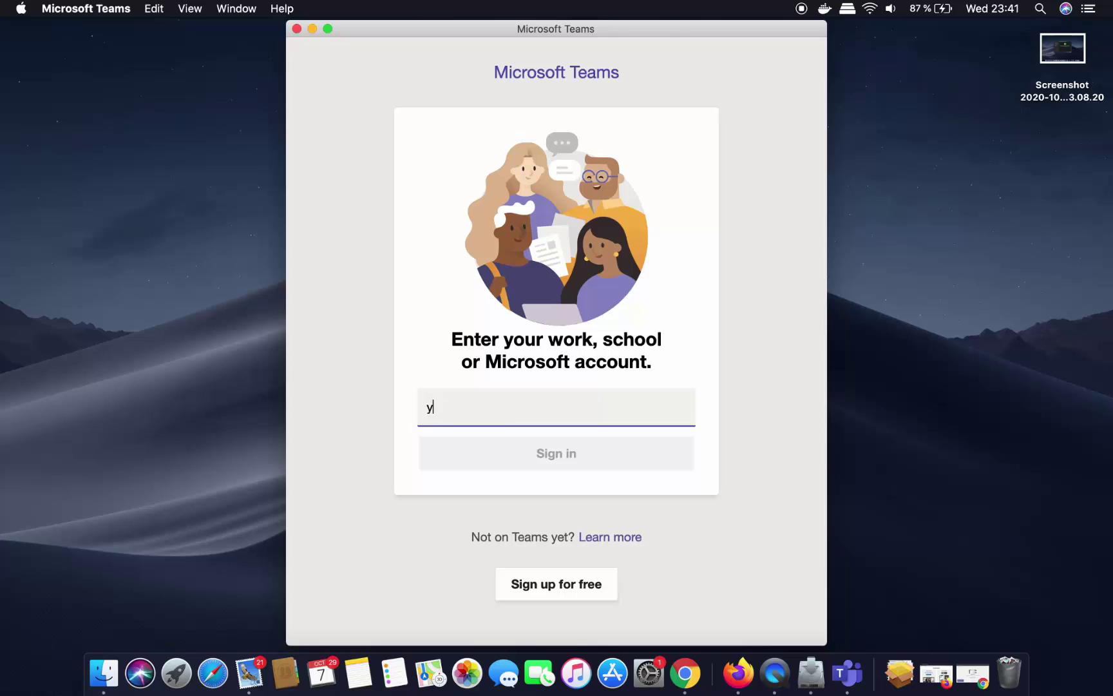
key("super+v")
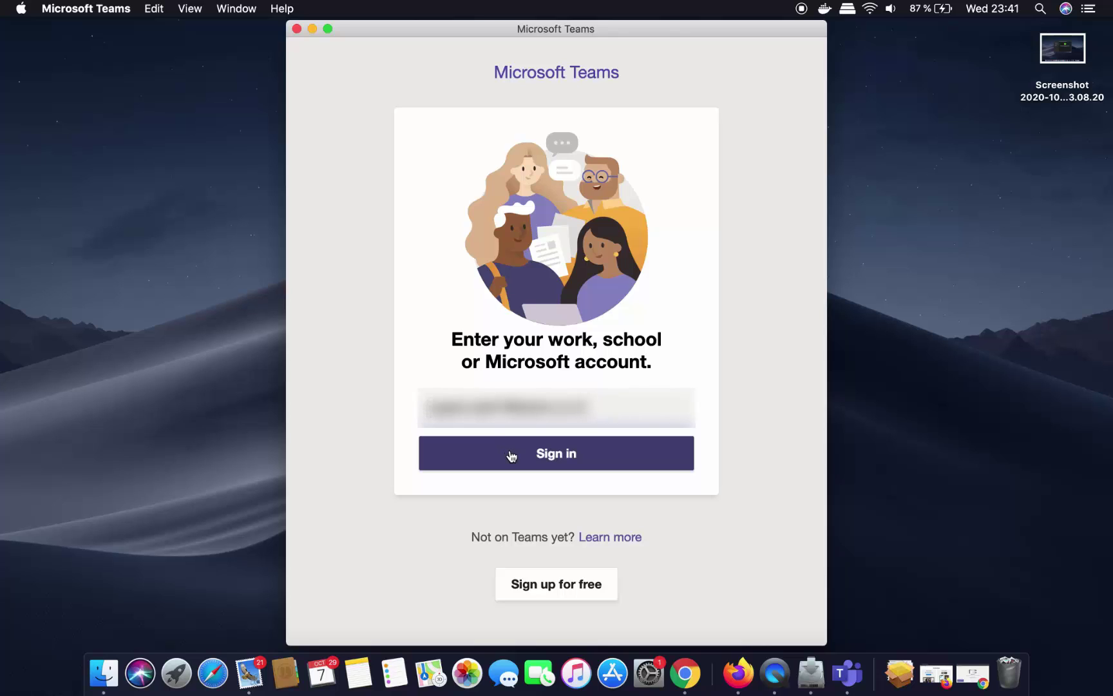
left_click(511, 454)
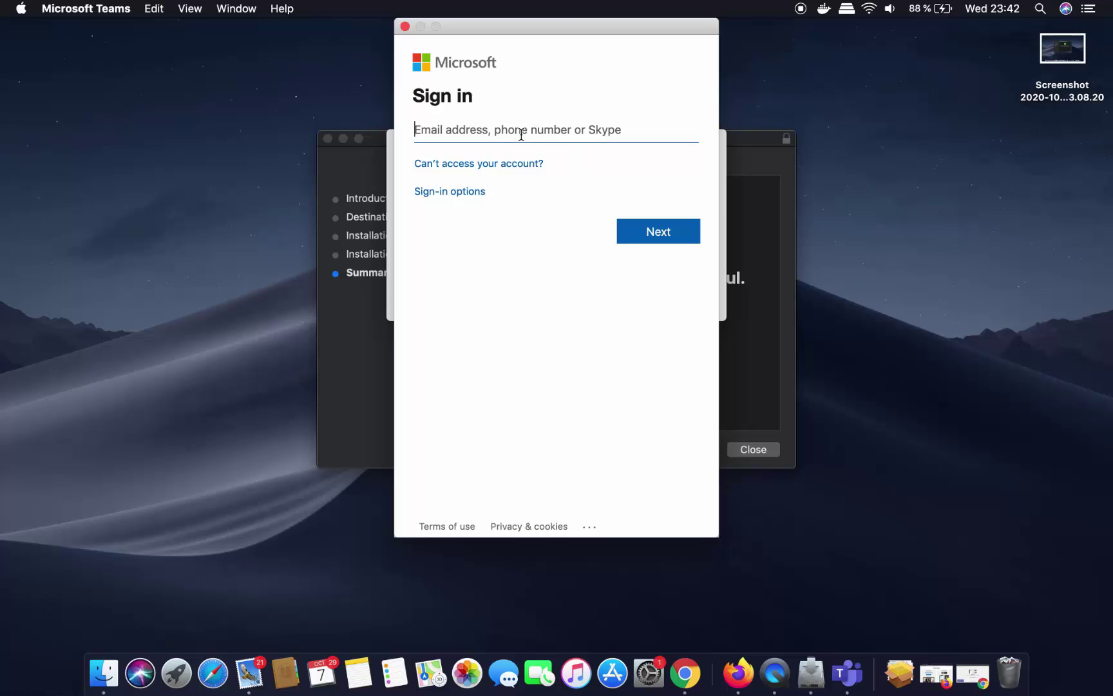
key("super+v")
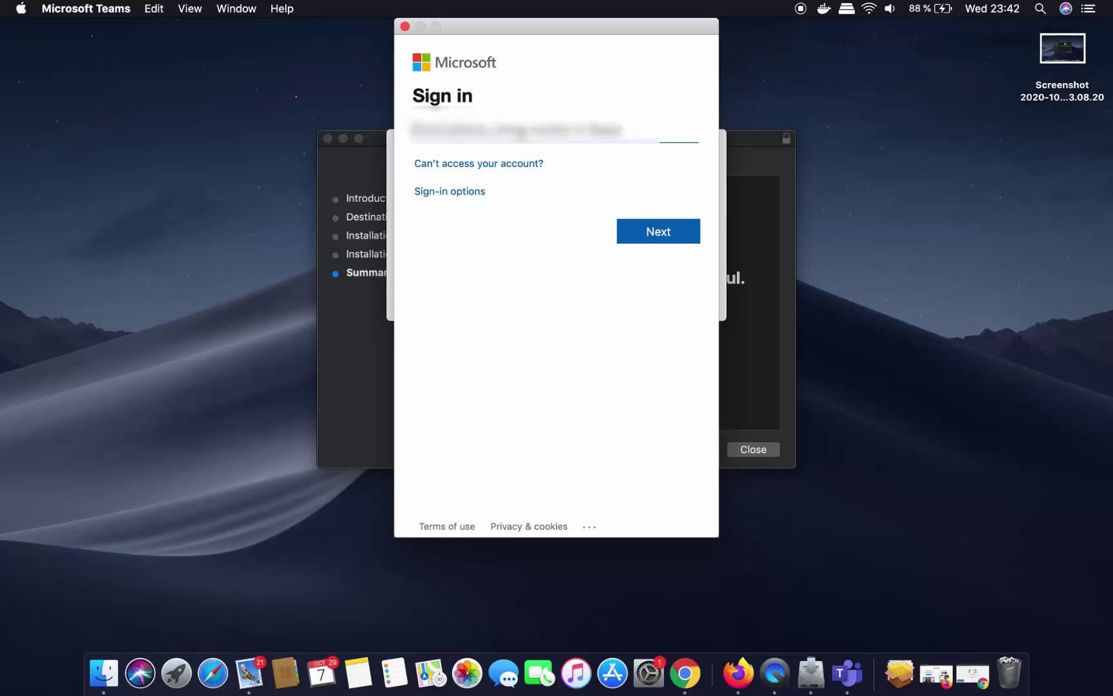
left_click(645, 240)
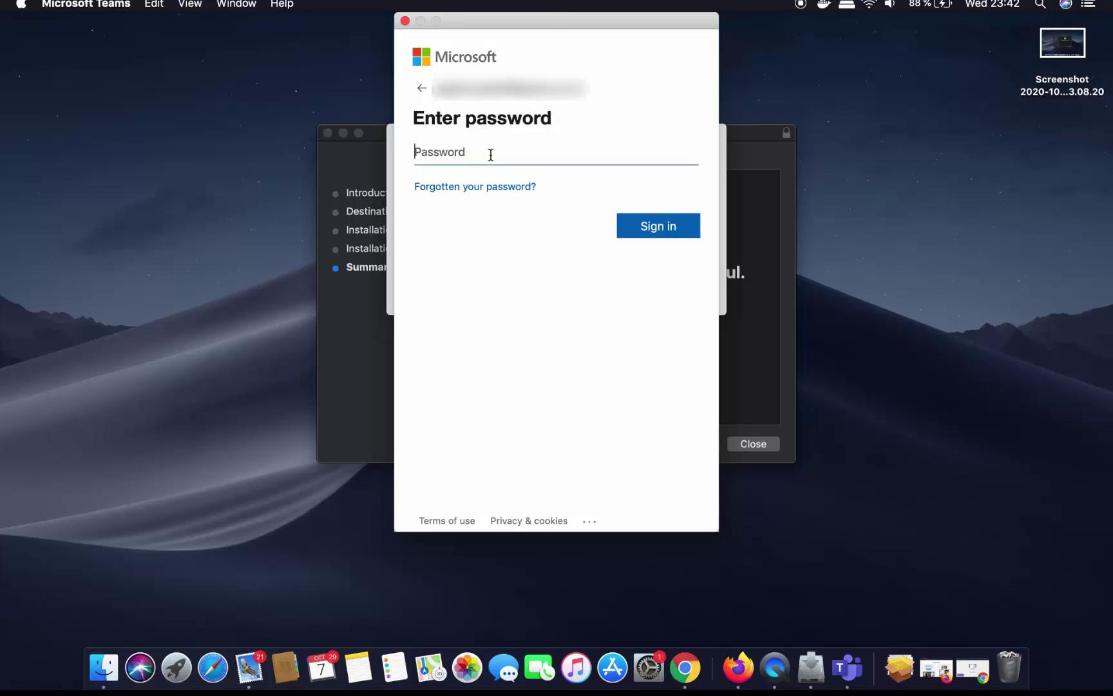
left_click(640, 227)
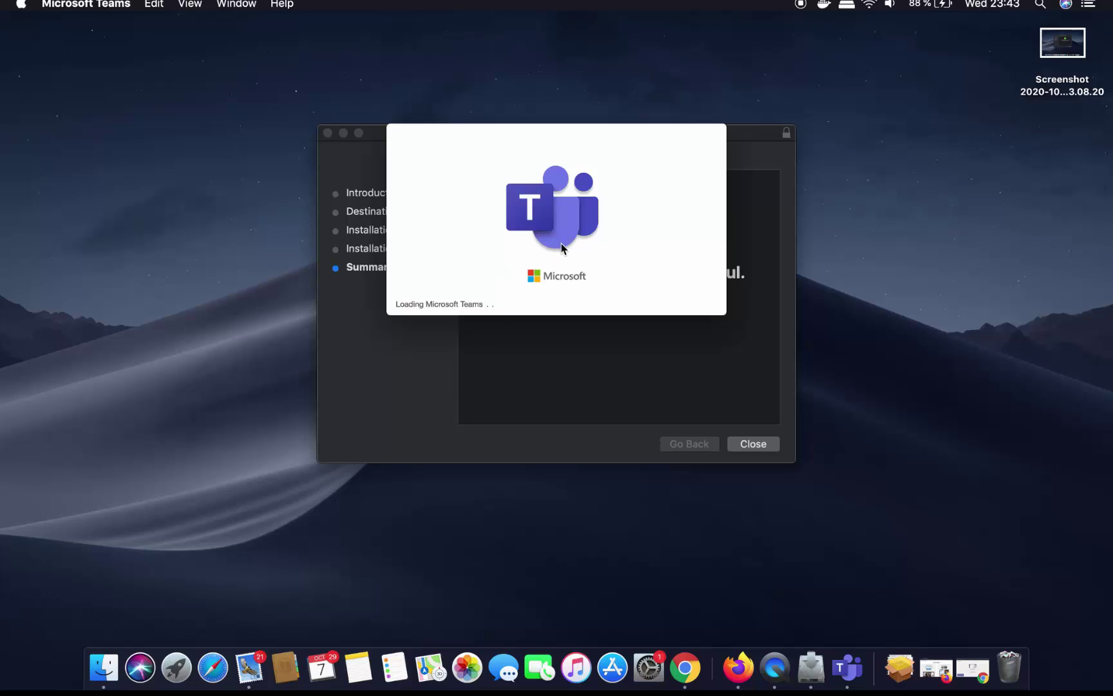
- Close the finished Teams installer and move its package to the Trash
left_click(460, 380)
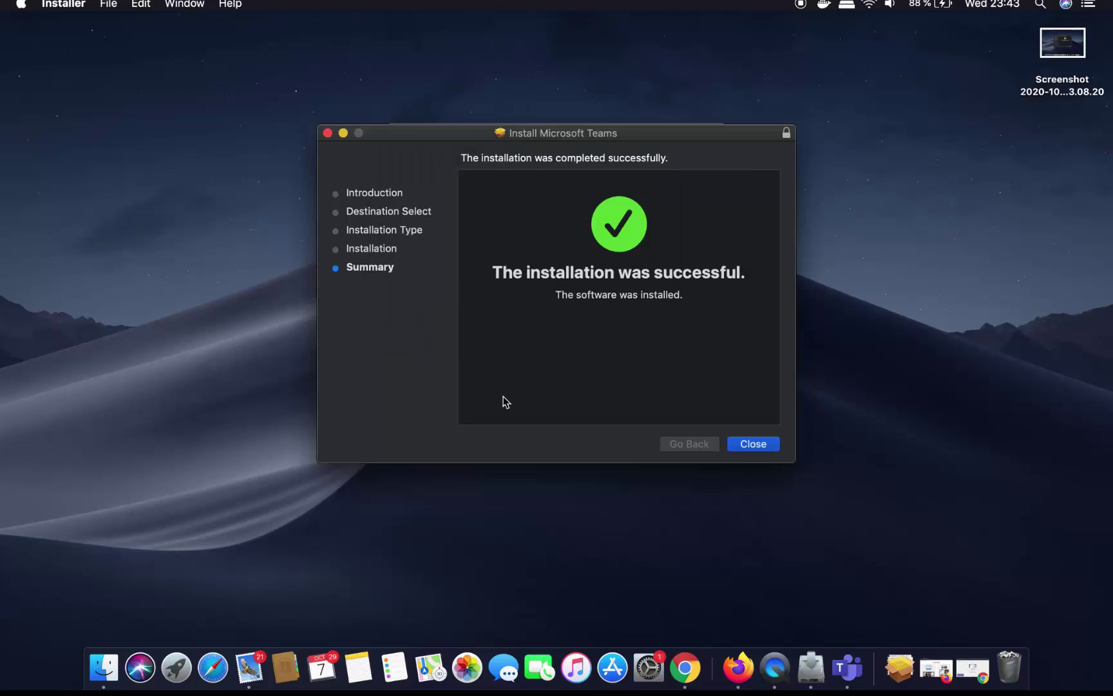
left_click(754, 445)
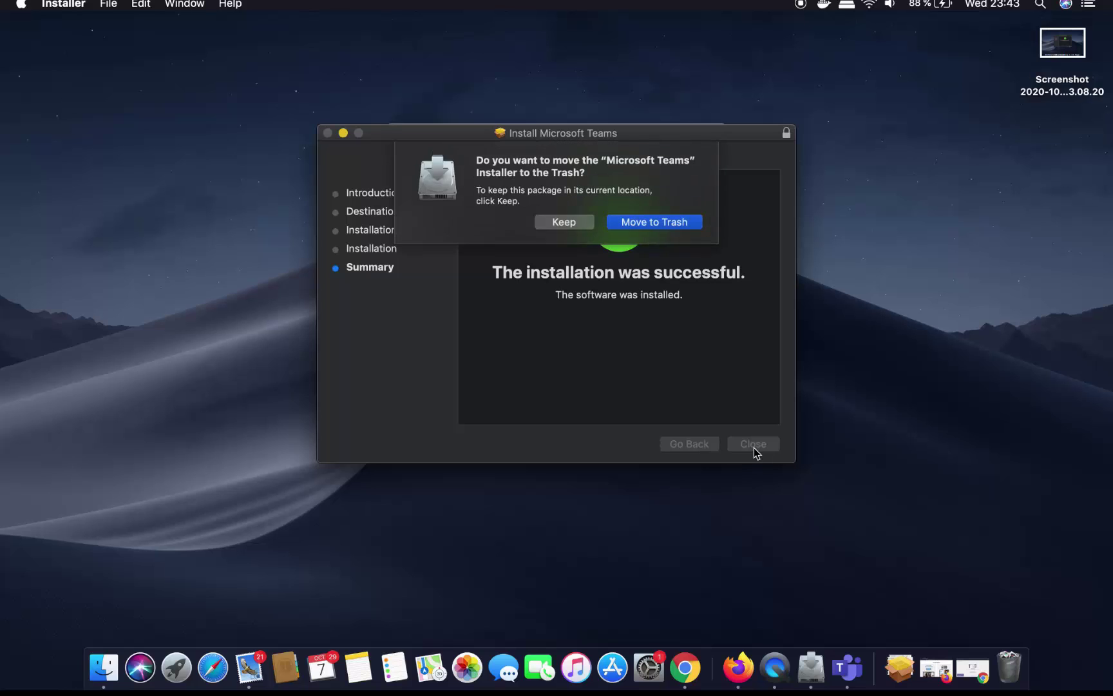
left_click(654, 222)
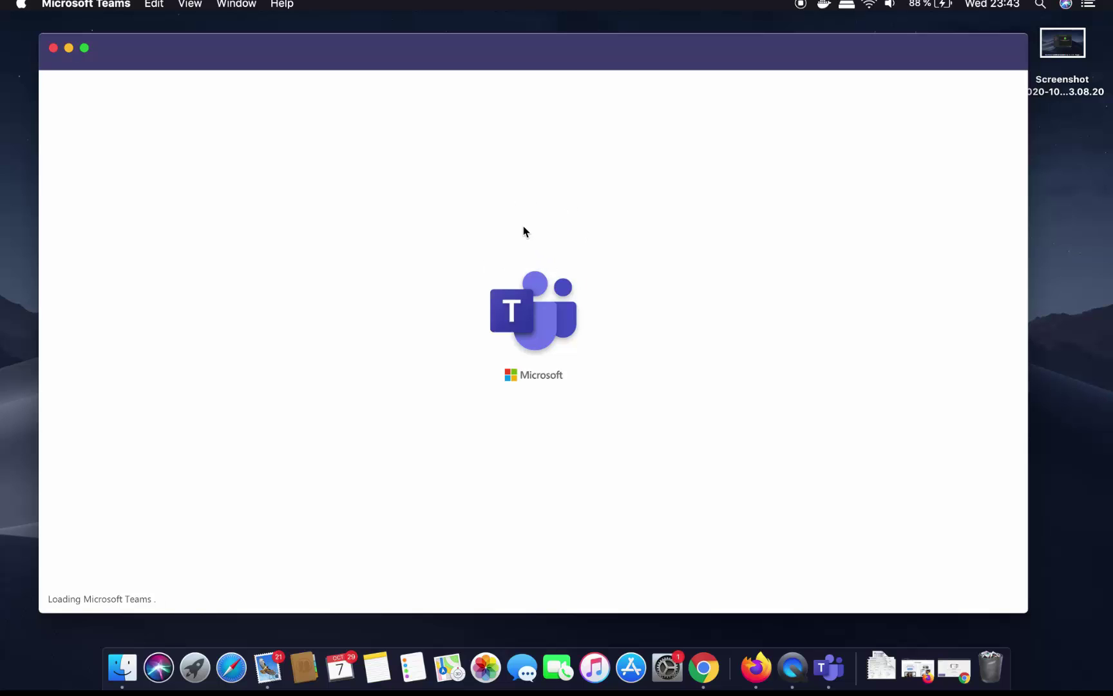
- Browse the Activity, Chat, Teams and Files sections of Teams
left_click(1052, 365)
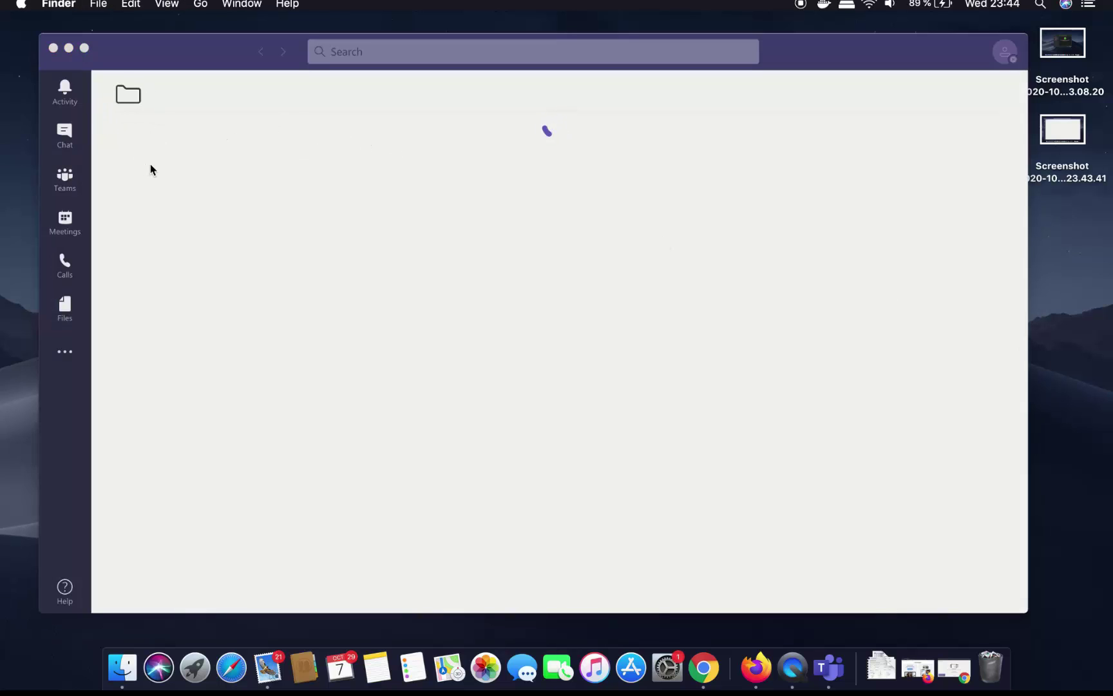
left_click(72, 100)
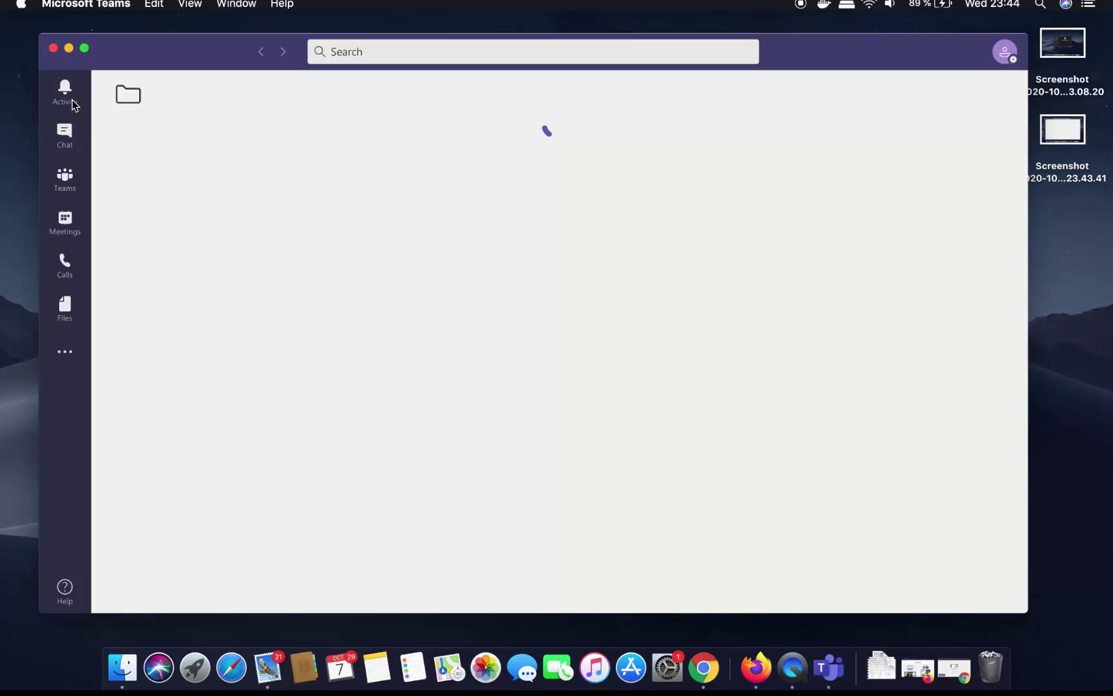
left_click(65, 136)
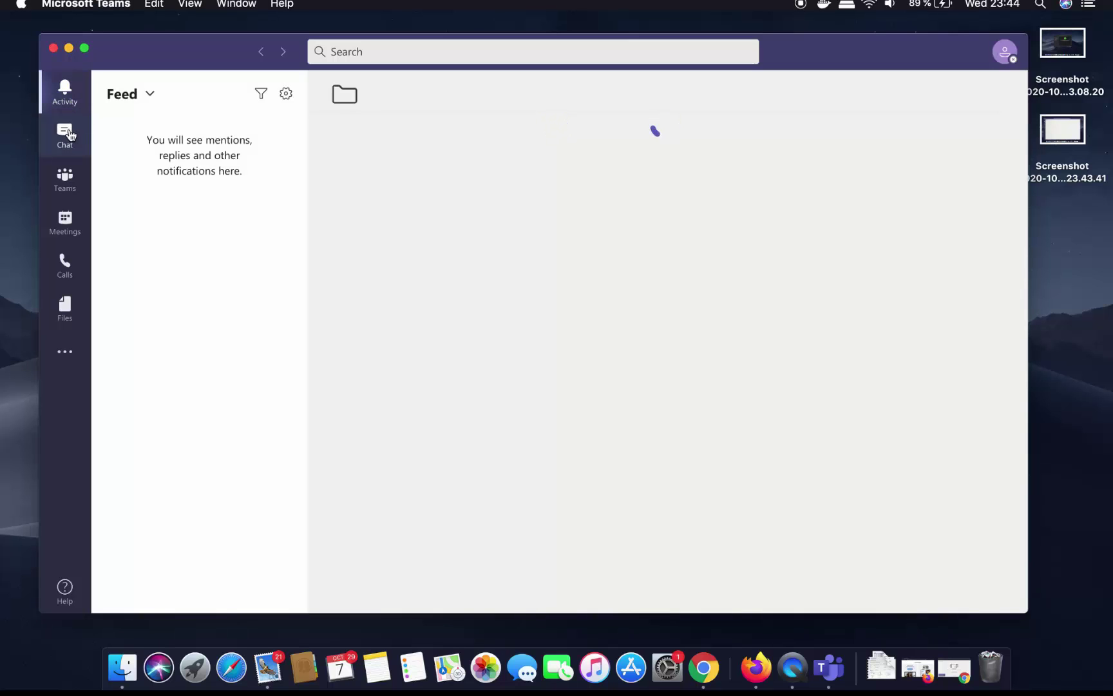
left_click(69, 182)
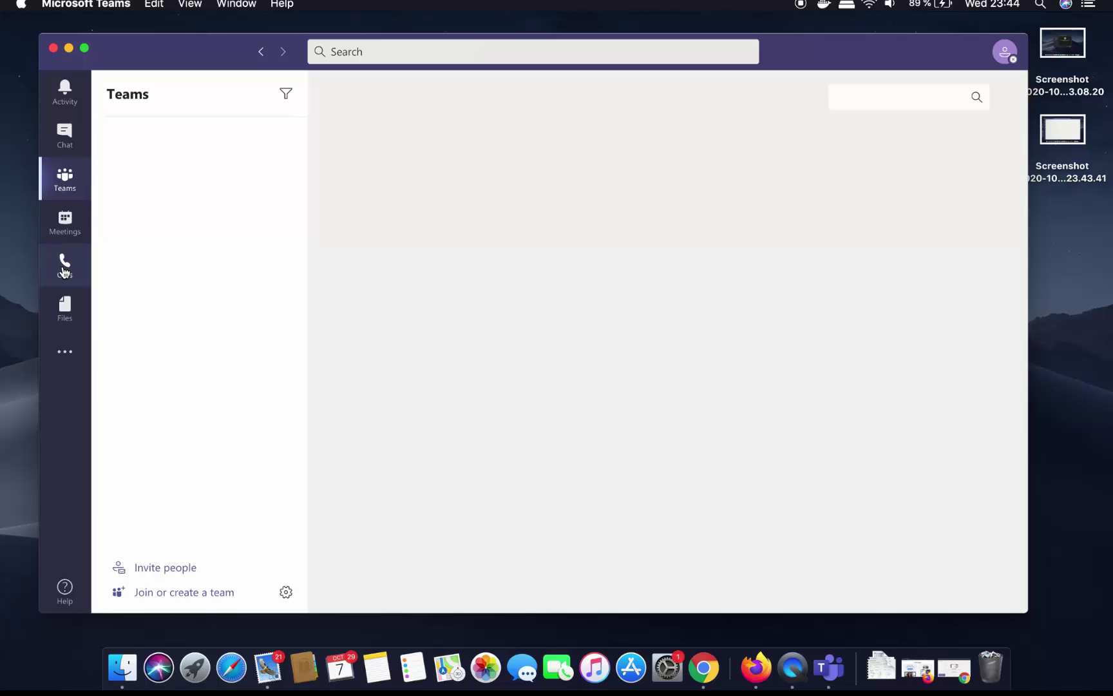
left_click(64, 308)
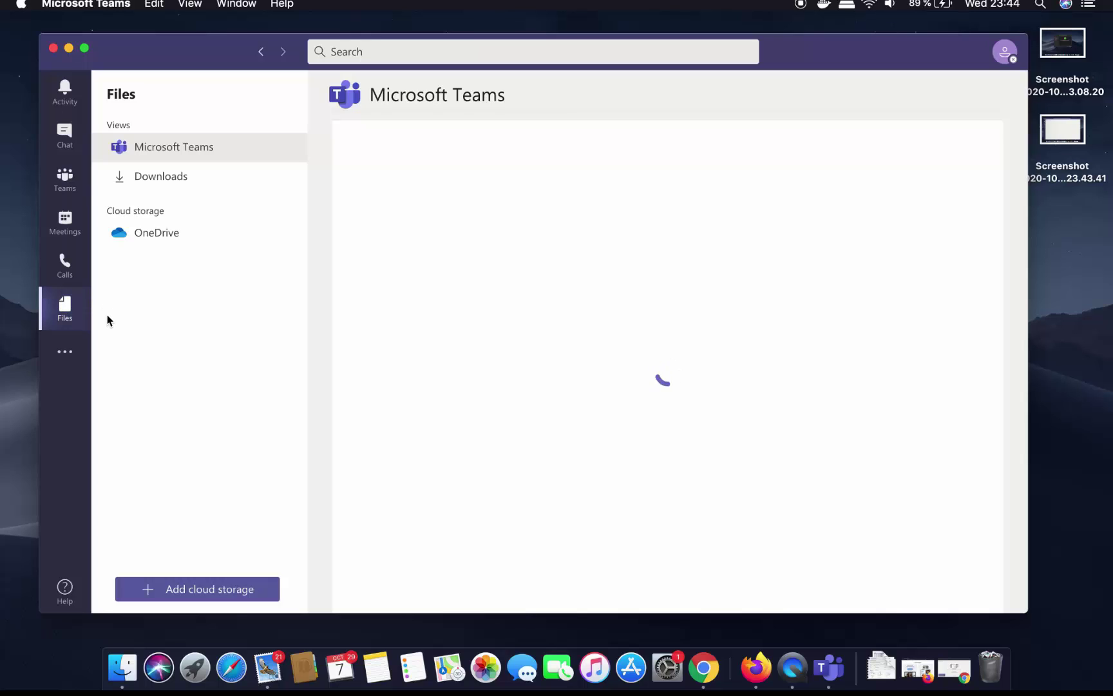
- Revisit Activity, Chat and Teams, view Meetings, and end on the Activity feed
left_click(60, 106)
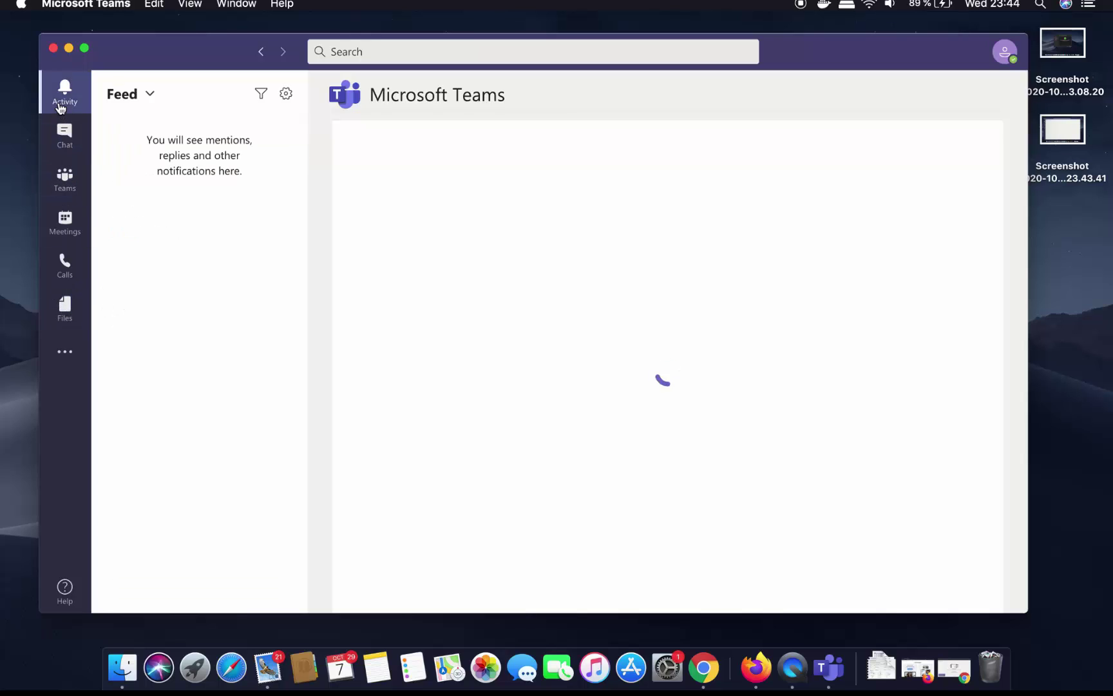
left_click(64, 136)
left_click(66, 184)
left_click(65, 219)
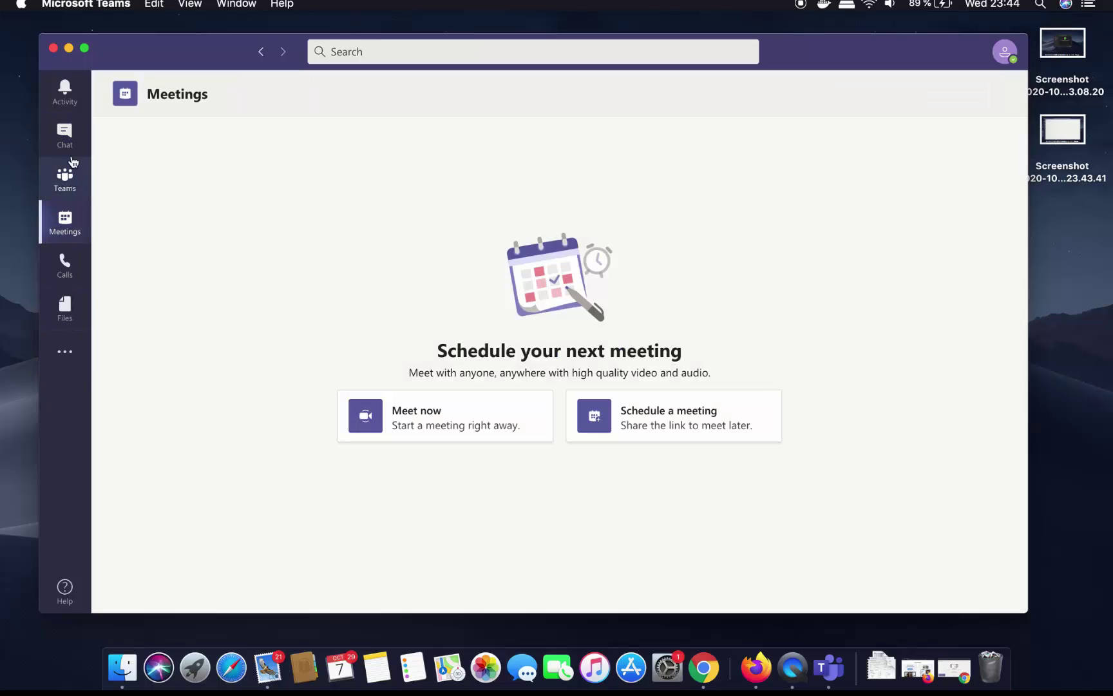
left_click(72, 104)
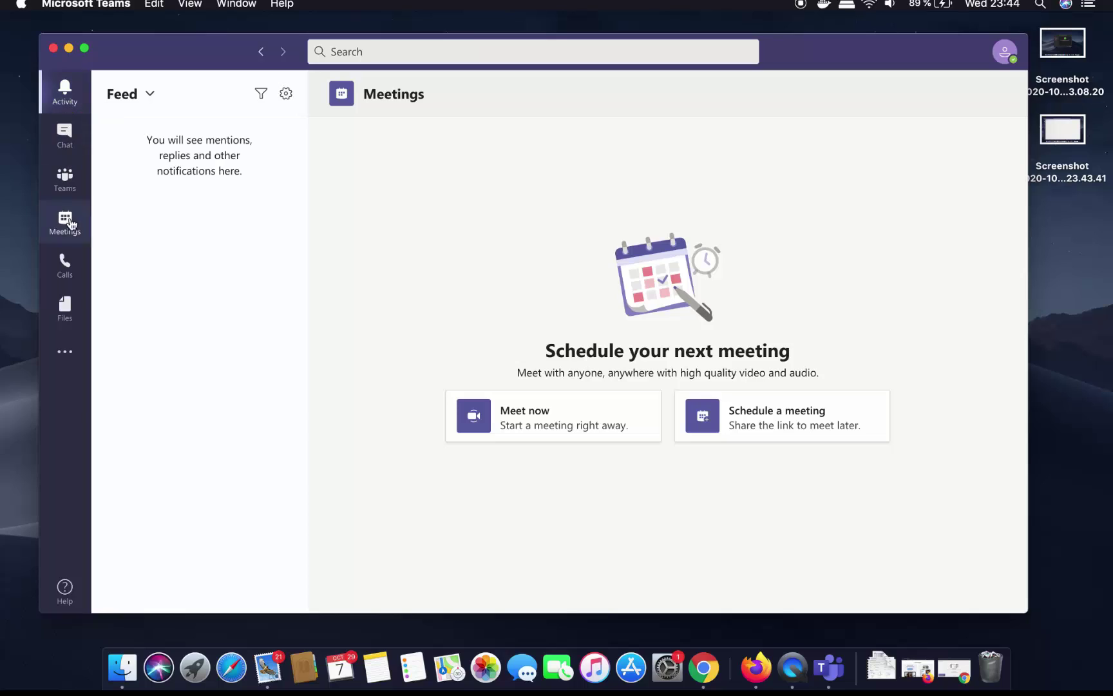
left_click(64, 359)
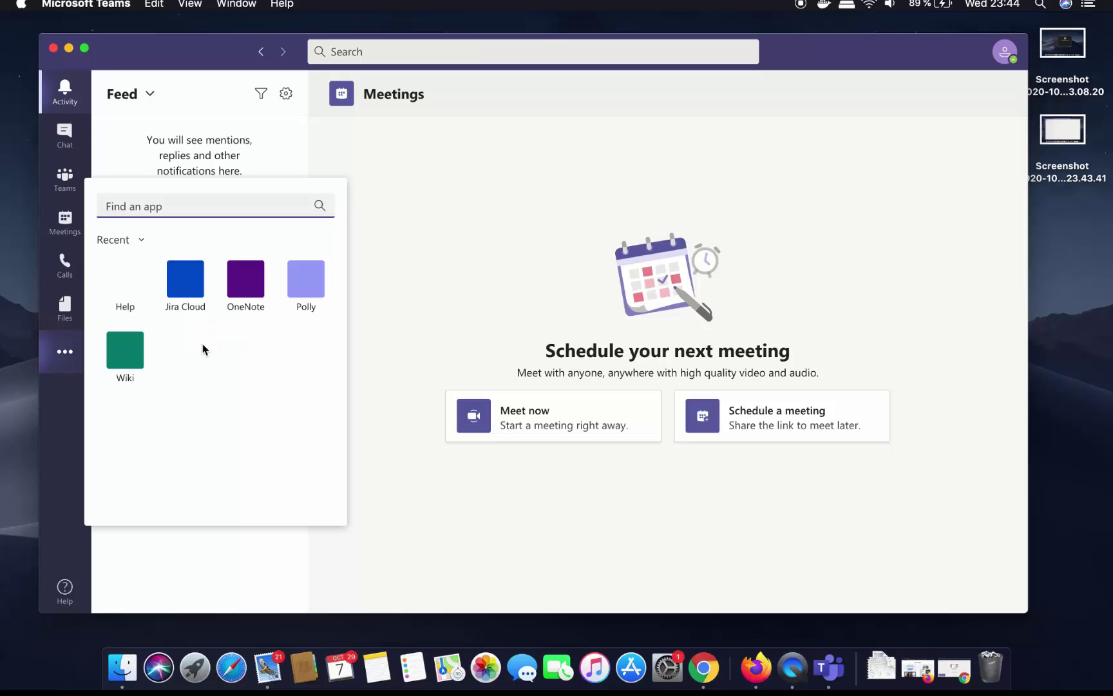
left_click(365, 383)
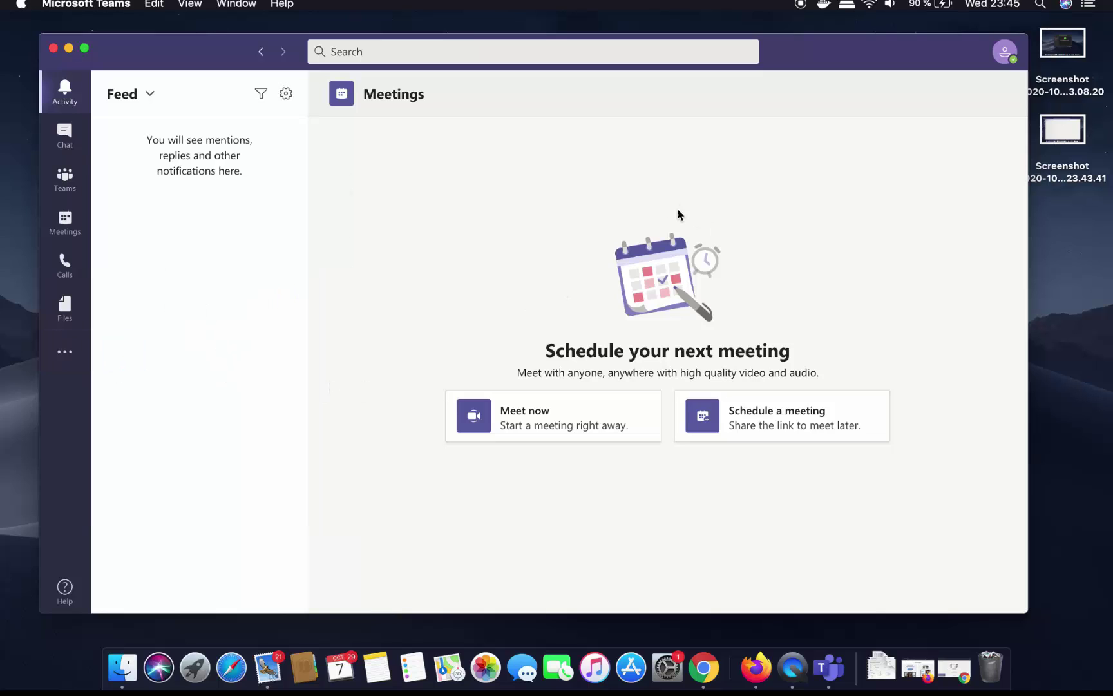